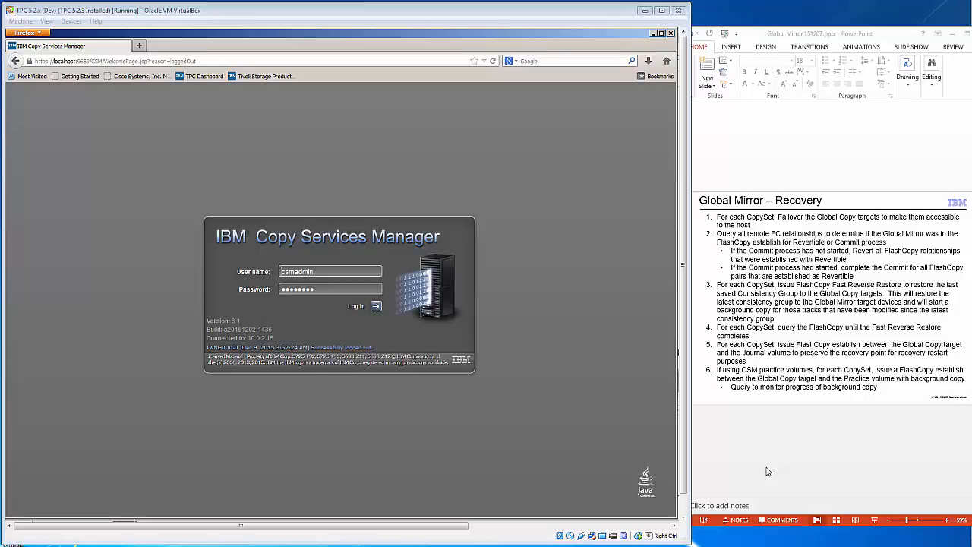
Log in with the prefilled credentials and open the details of the GMP session
click(377, 306)
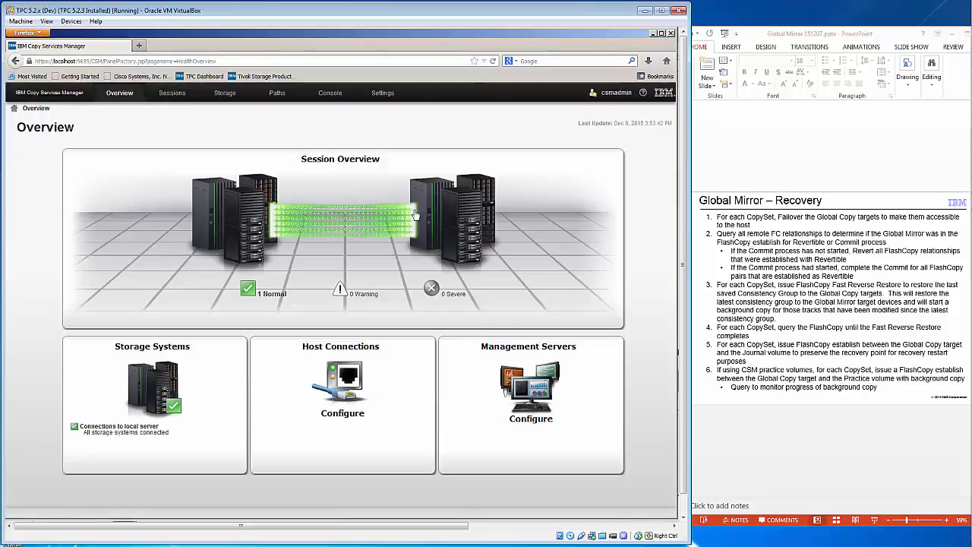
click(337, 213)
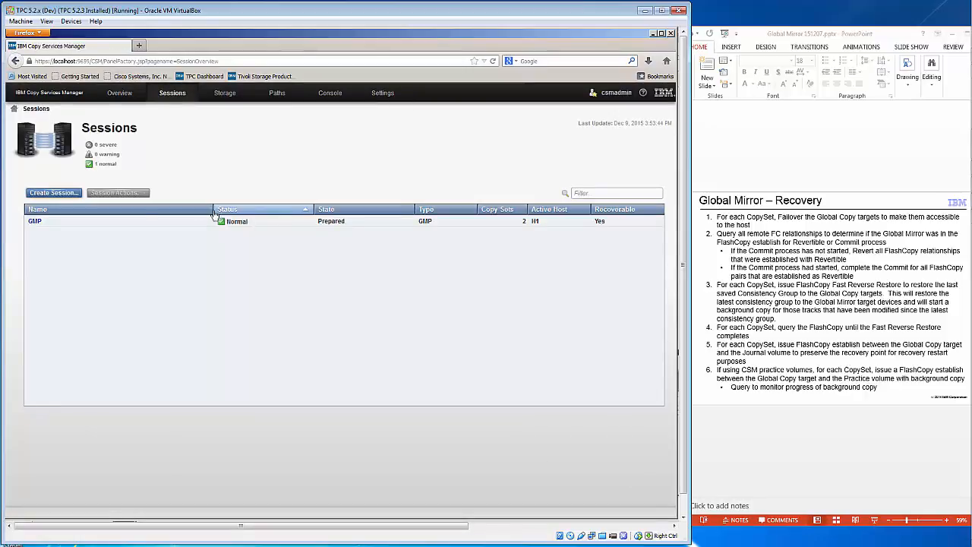
click(35, 221)
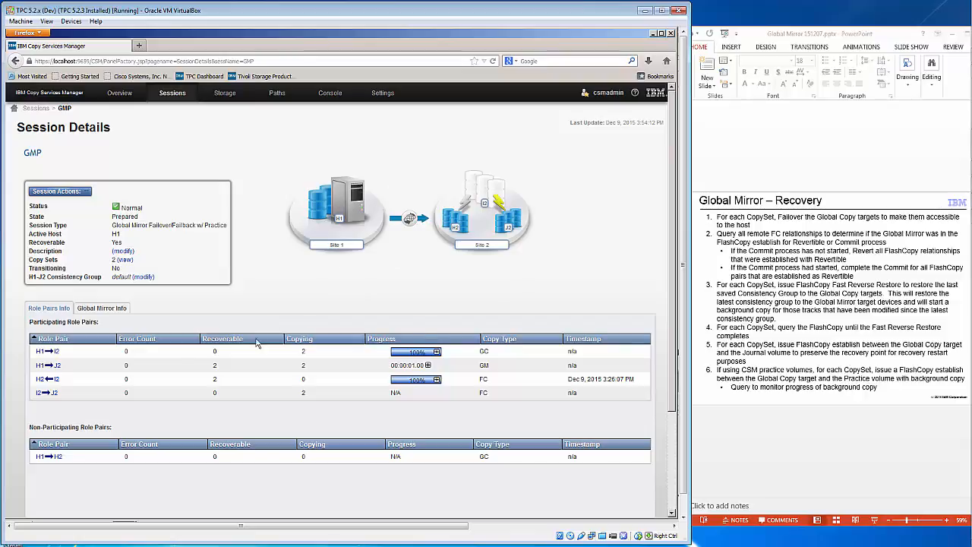
Examine the progress details of role pairs H1-J2 and H1-I2 and the session's Global Mirror information
click(427, 365)
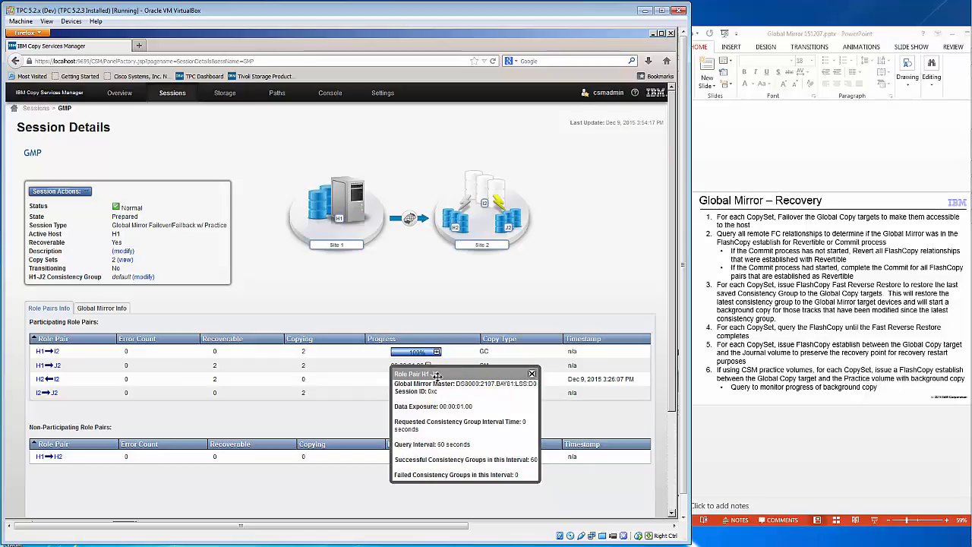
click(436, 352)
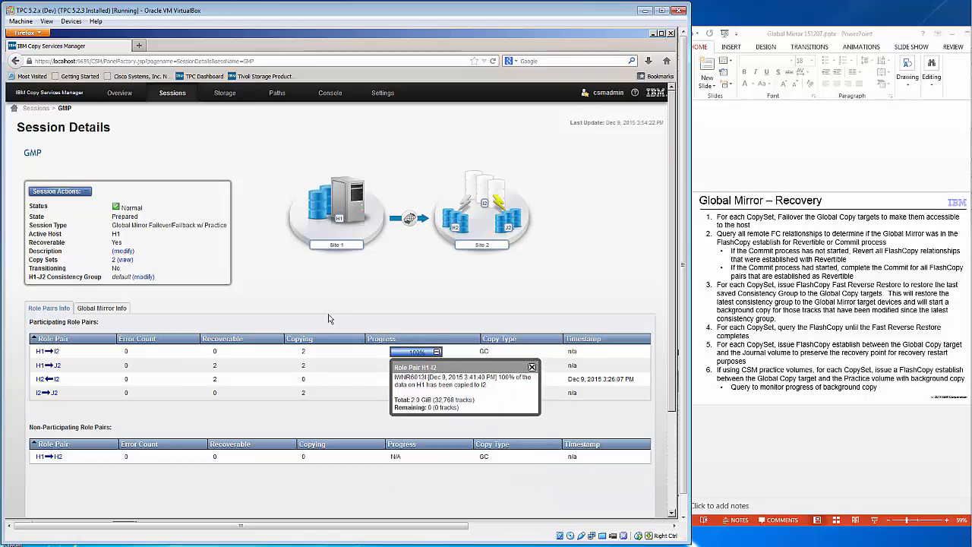
click(325, 327)
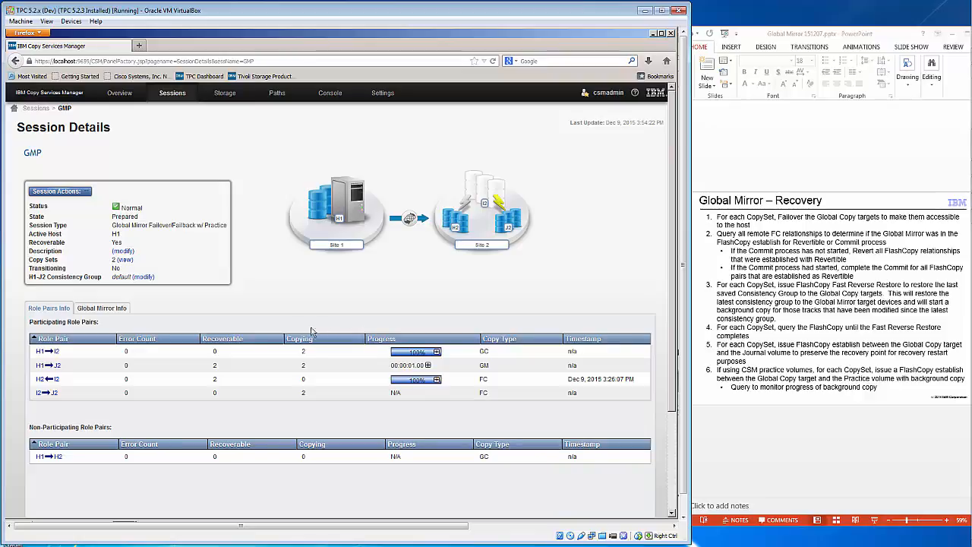
click(108, 309)
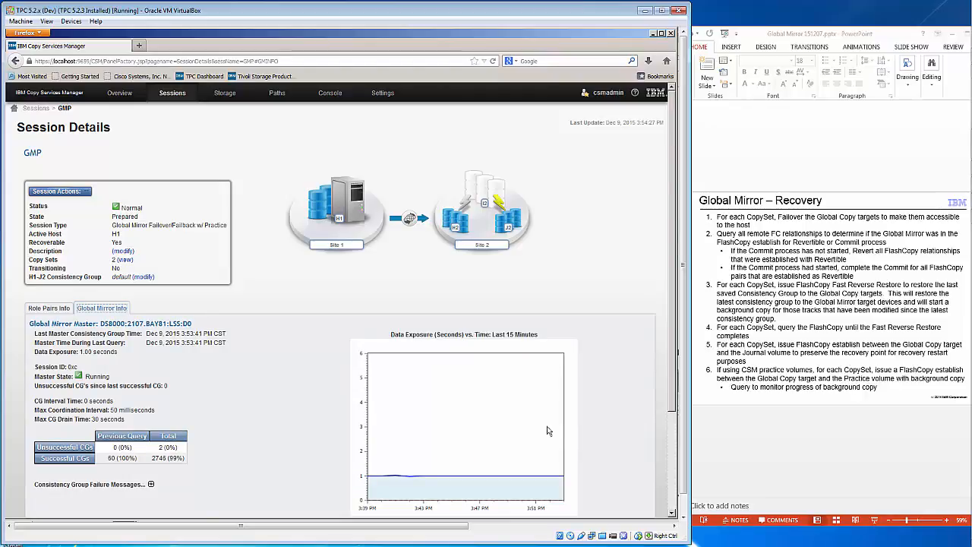
click(38, 308)
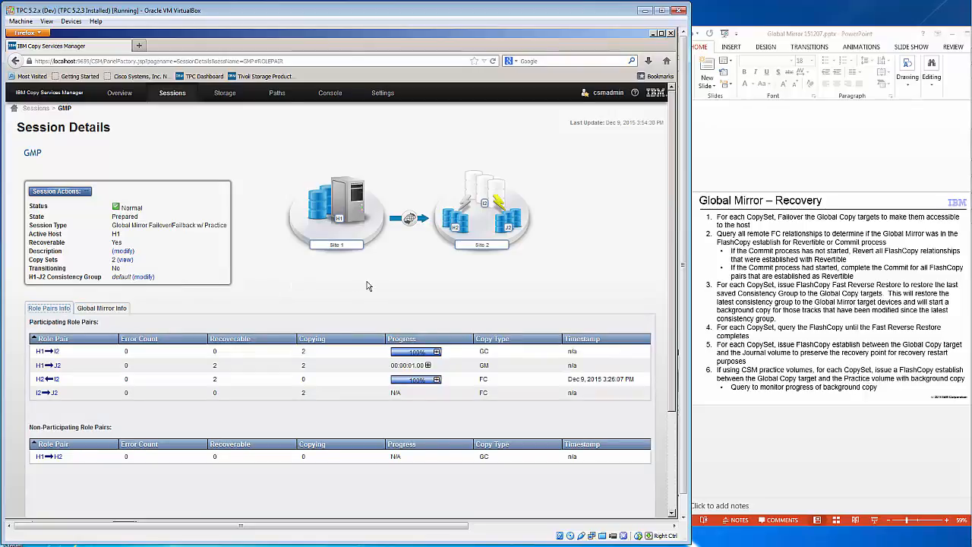
Suspend the GMP session while it copies from Site 1 to Site 2, and confirm the command
click(85, 192)
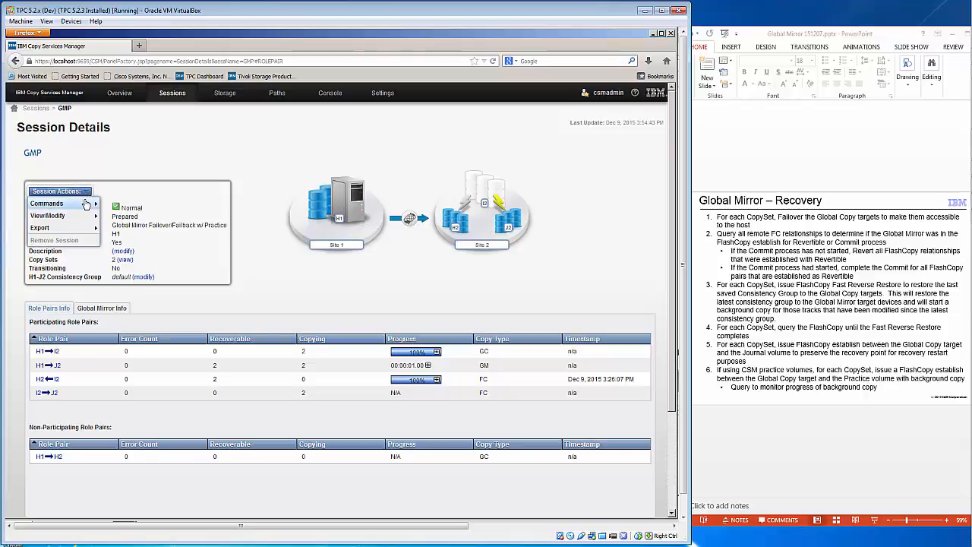
mouse_move(86, 204)
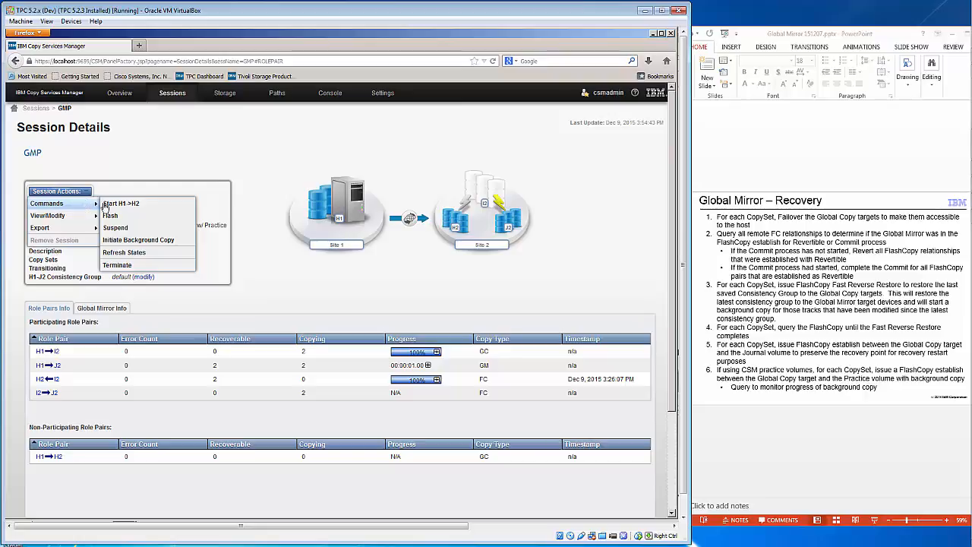
click(115, 227)
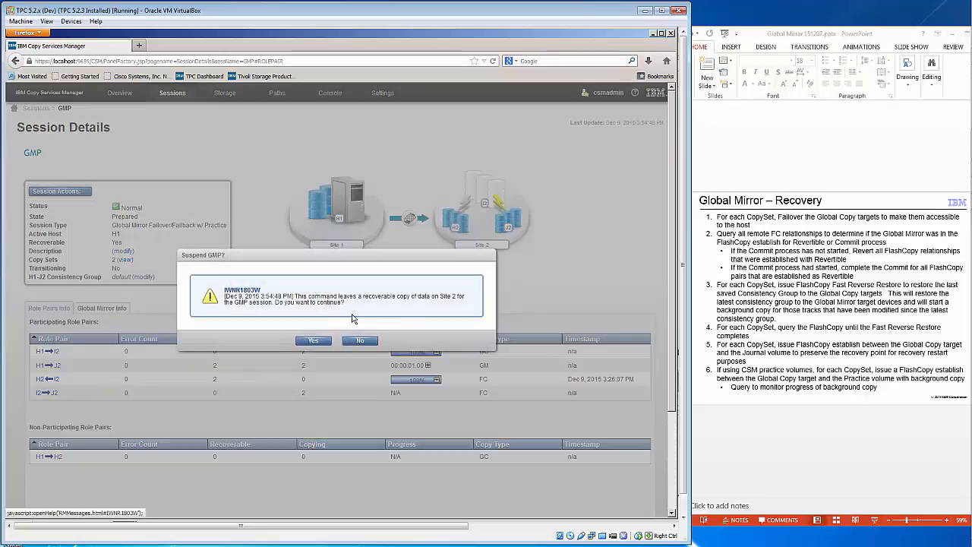
click(314, 341)
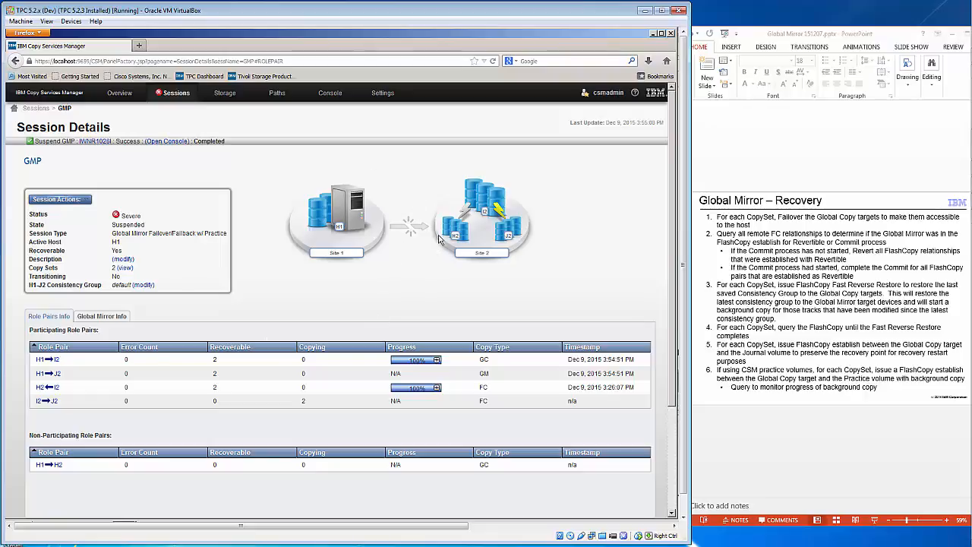
Recover the suspended GMP session to make the Site 2 volumes usable, and confirm the command
double_click(302, 361)
click(186, 246)
click(83, 200)
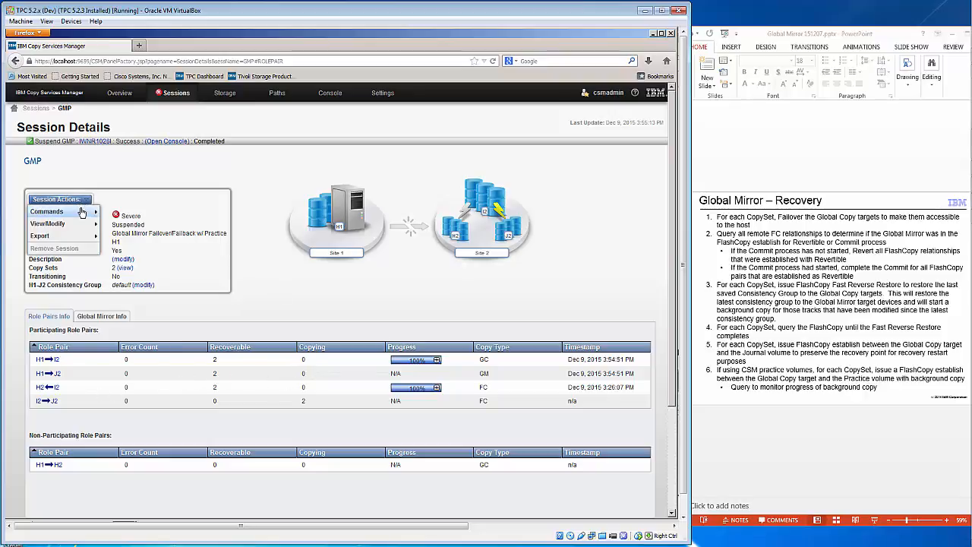
mouse_move(82, 211)
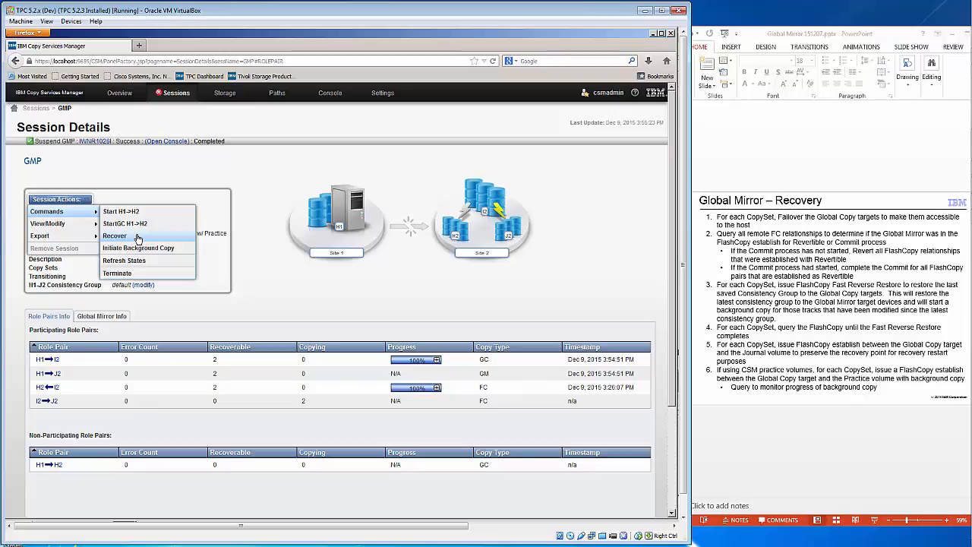
click(115, 236)
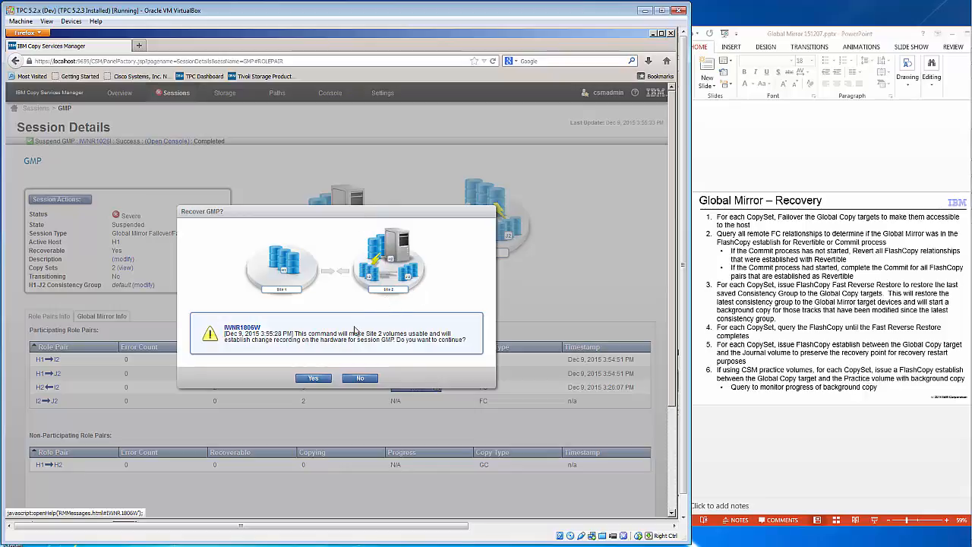
click(316, 379)
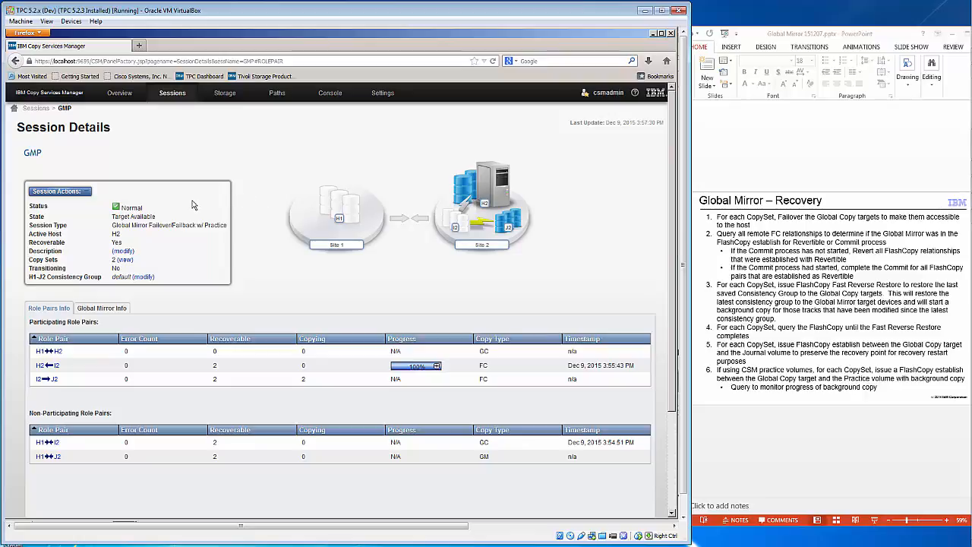
click(57, 190)
mouse_move(82, 206)
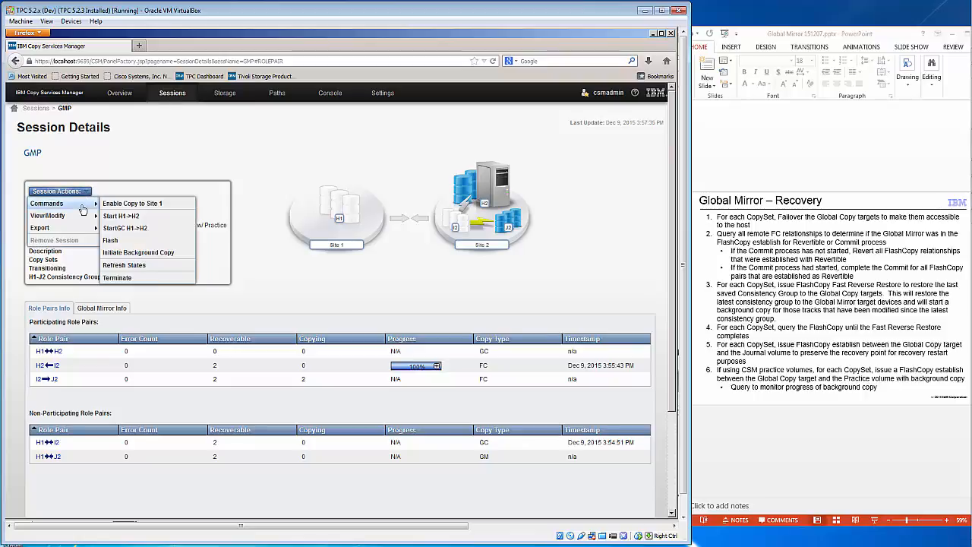
click(146, 219)
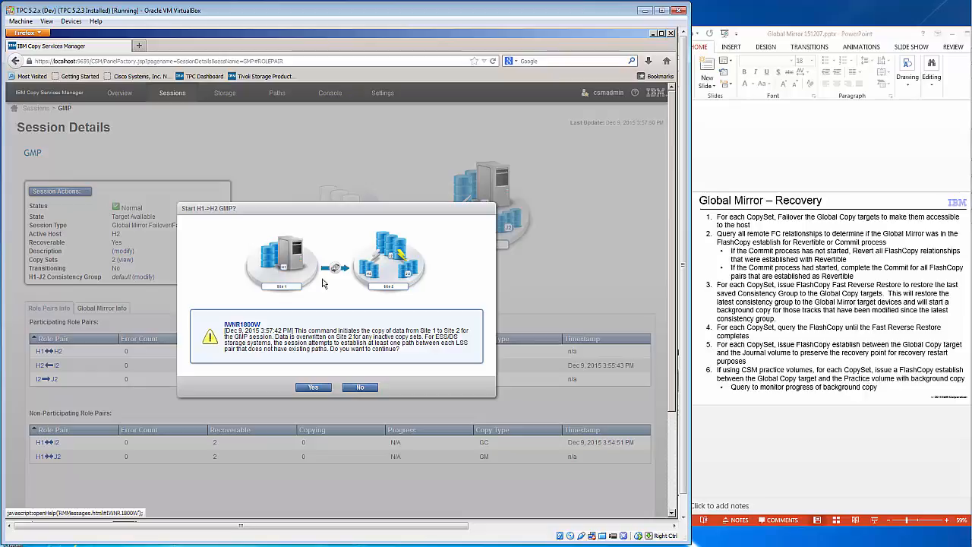
click(378, 388)
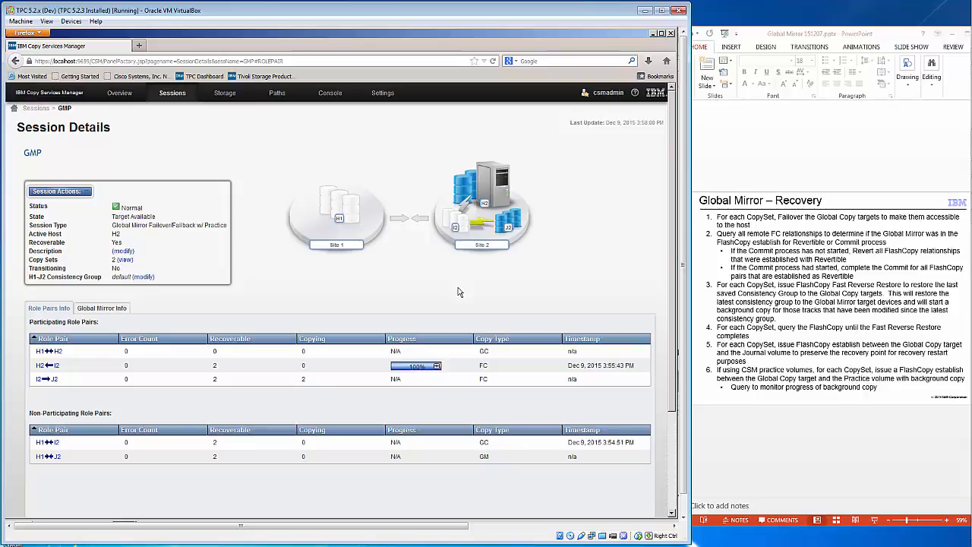
Enable Copy to Site 1 for the GMP session and confirm the command
click(84, 192)
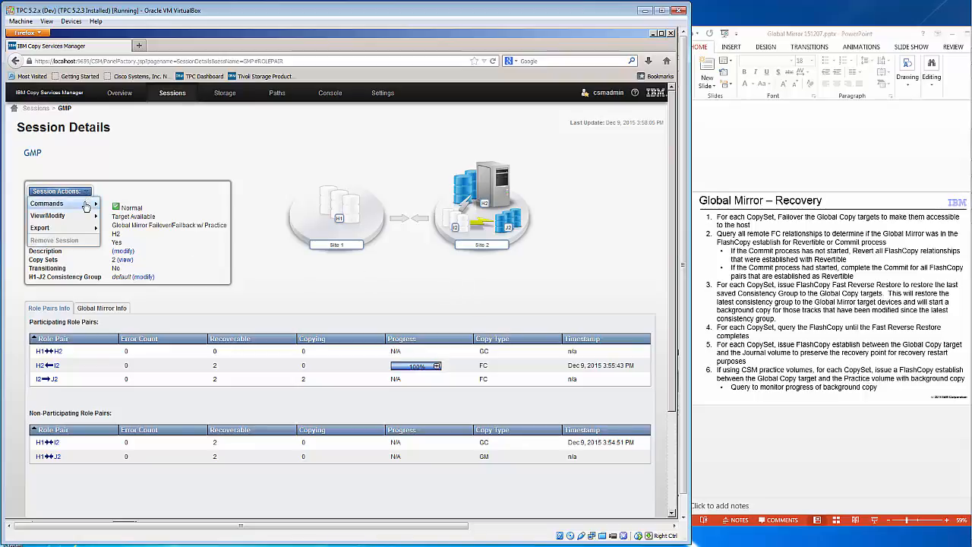
mouse_move(86, 206)
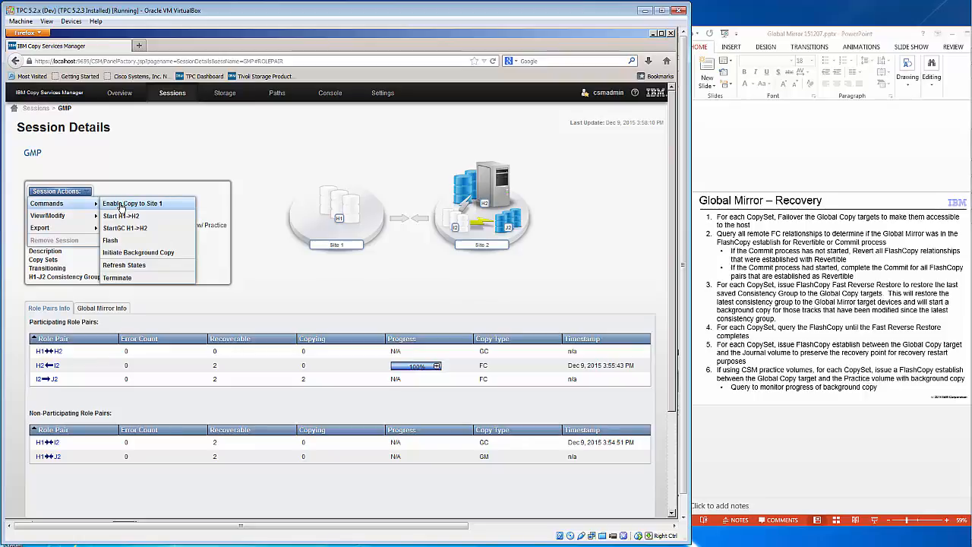
click(120, 203)
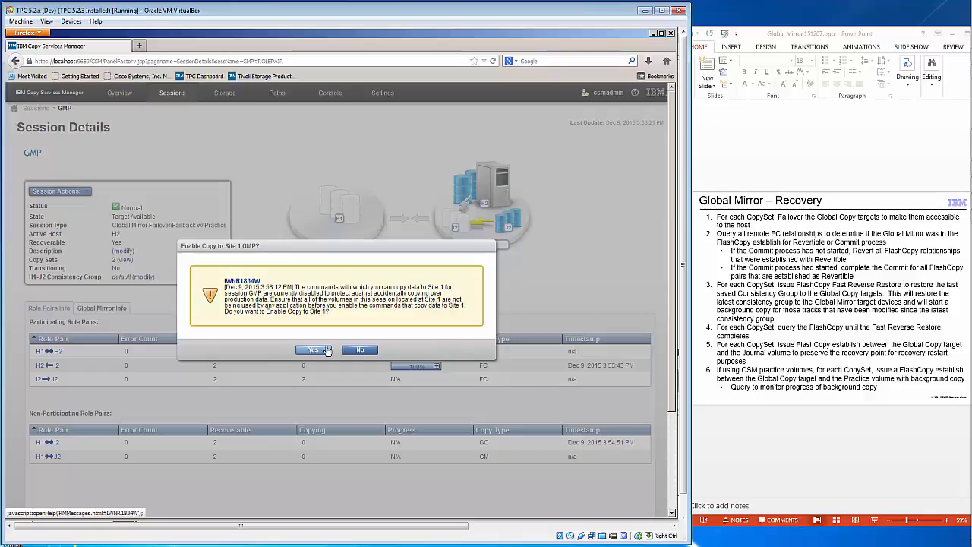
click(327, 351)
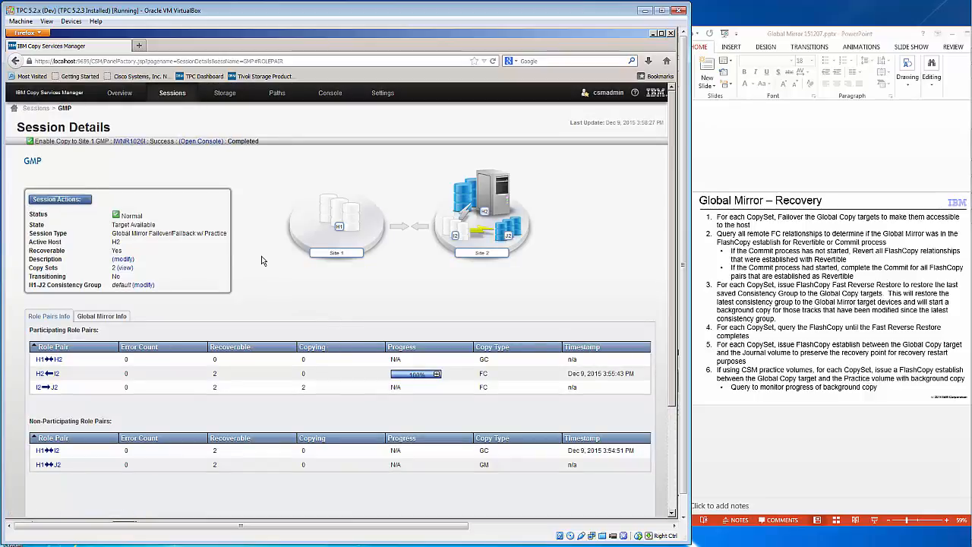
Start H2->H1 replication for the GMP session and confirm copying data from Site 2 to Site 1
click(78, 202)
mouse_move(76, 212)
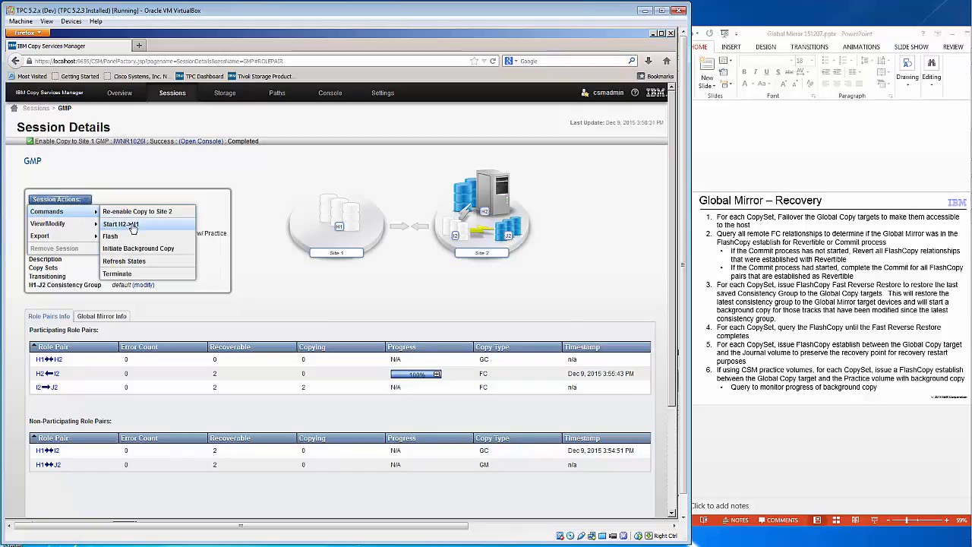
click(130, 225)
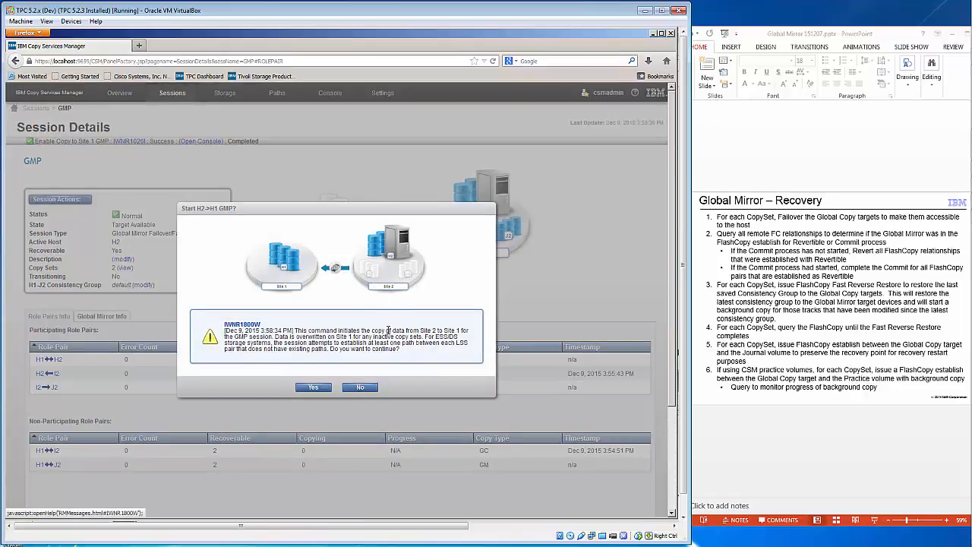
click(312, 387)
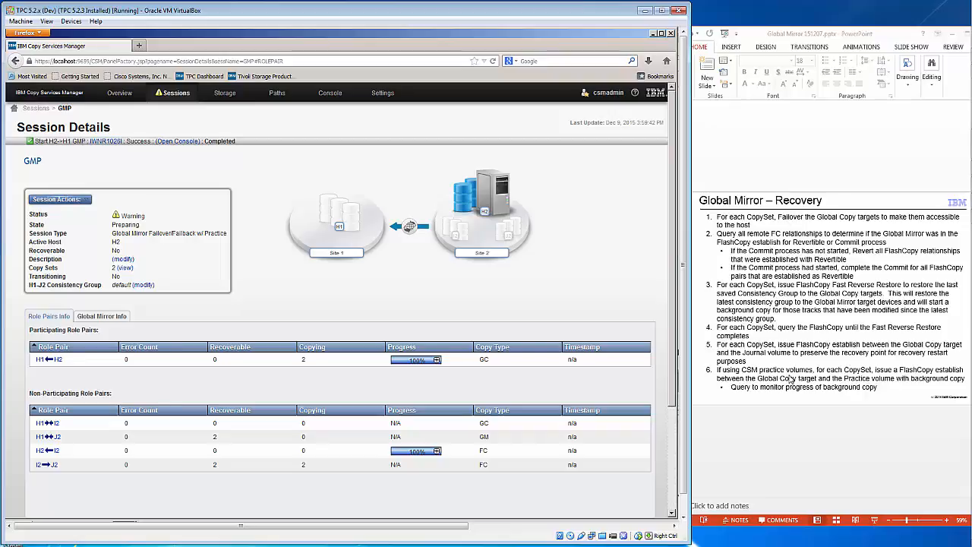
Suspend the H2->H1 copy of the GMP session to leave a recoverable copy of data on Site 1
scroll(372, 283, down, 1)
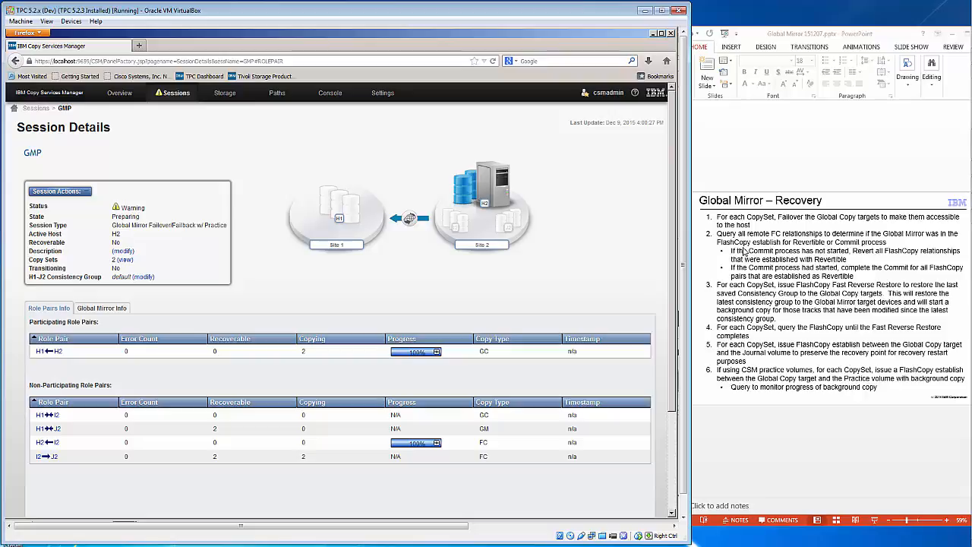
click(82, 193)
mouse_move(61, 204)
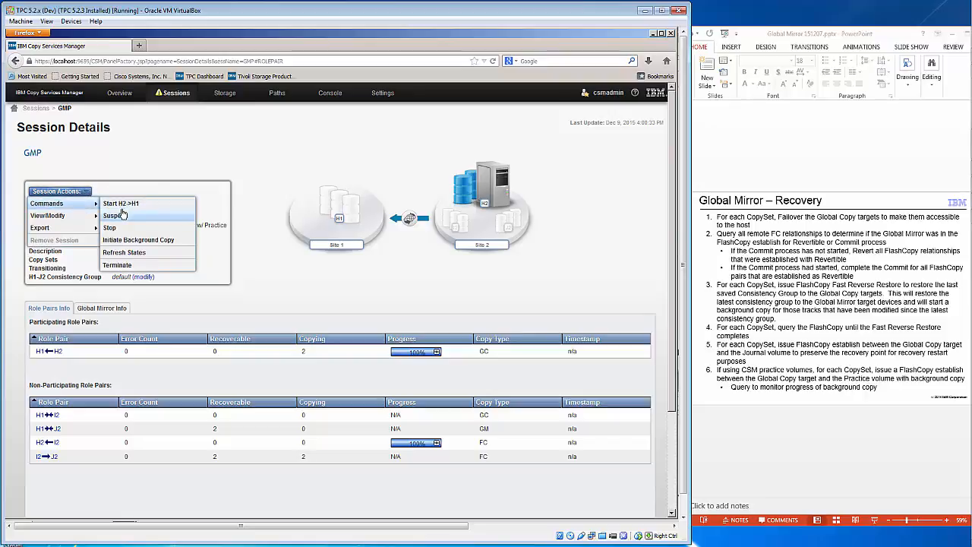
click(121, 216)
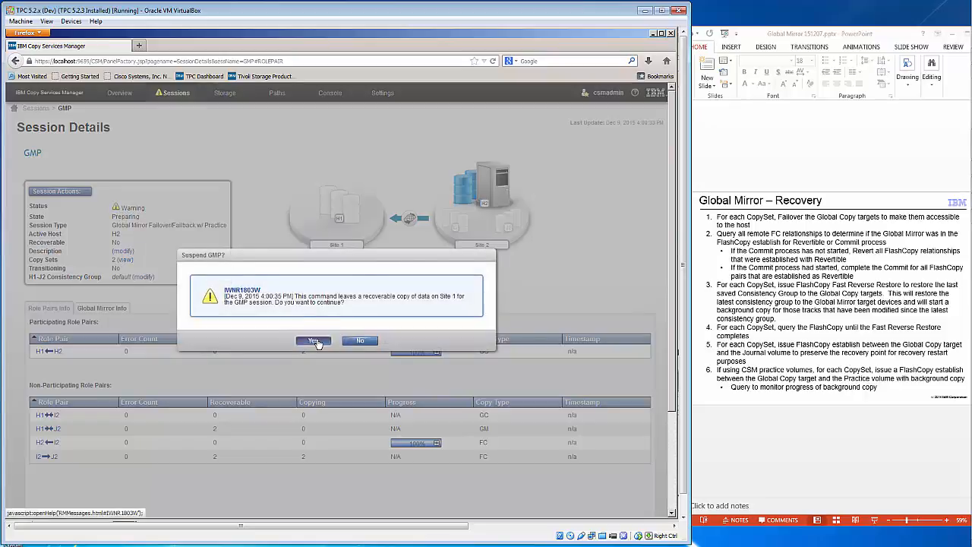
click(319, 343)
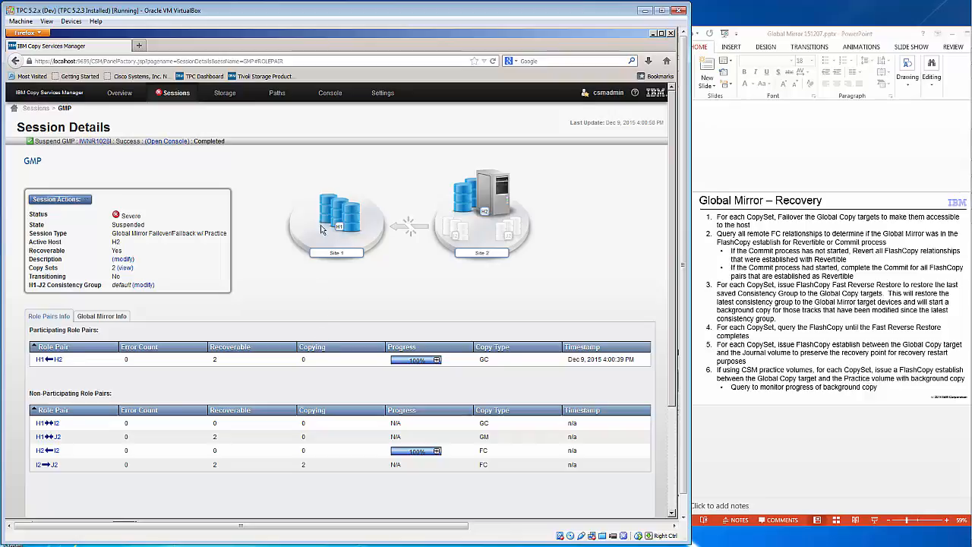
Recover the GMP session to make the Site 1 volumes usable, and confirm the command
click(83, 199)
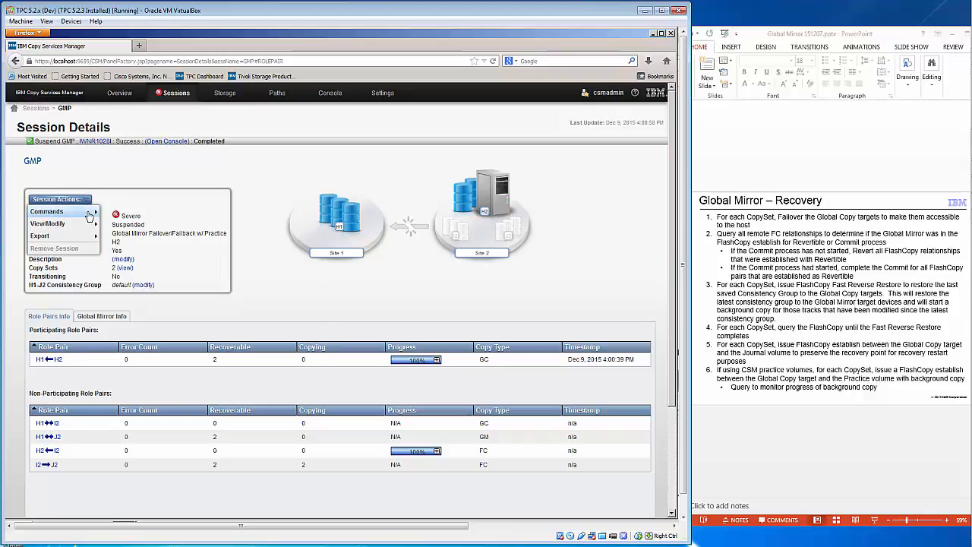
mouse_move(88, 213)
click(116, 224)
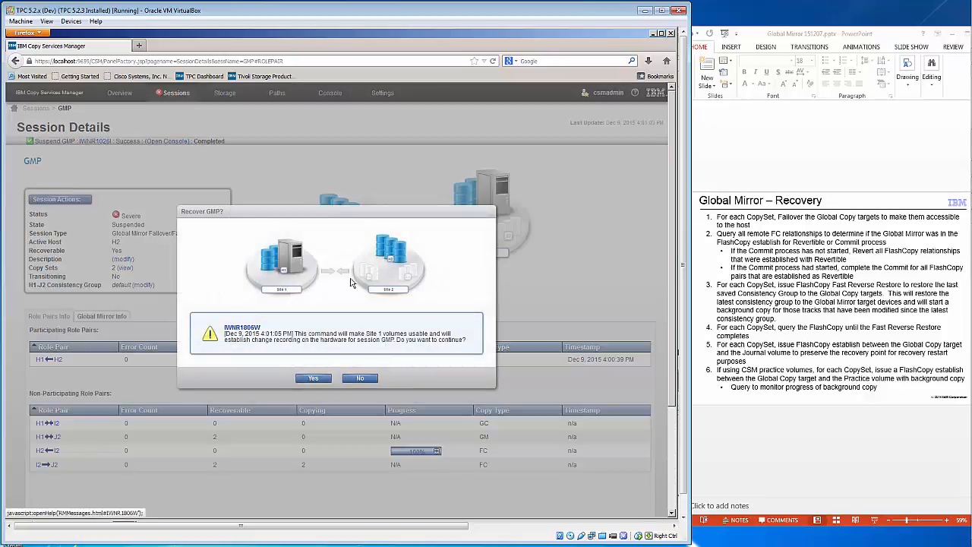
click(317, 379)
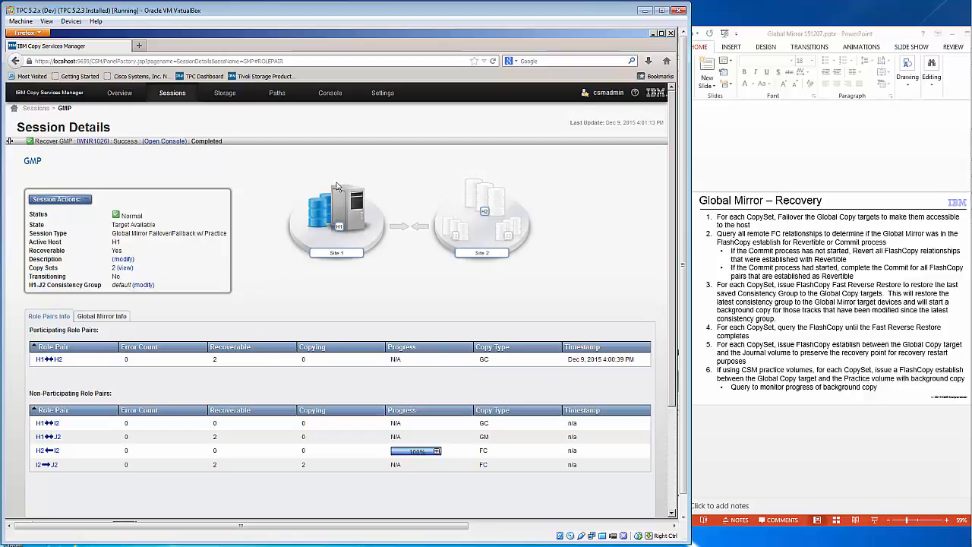
Enable Copy to Site 2 for the GMP session and confirm the command
double_click(116, 242)
click(328, 276)
click(85, 201)
mouse_move(83, 210)
click(251, 211)
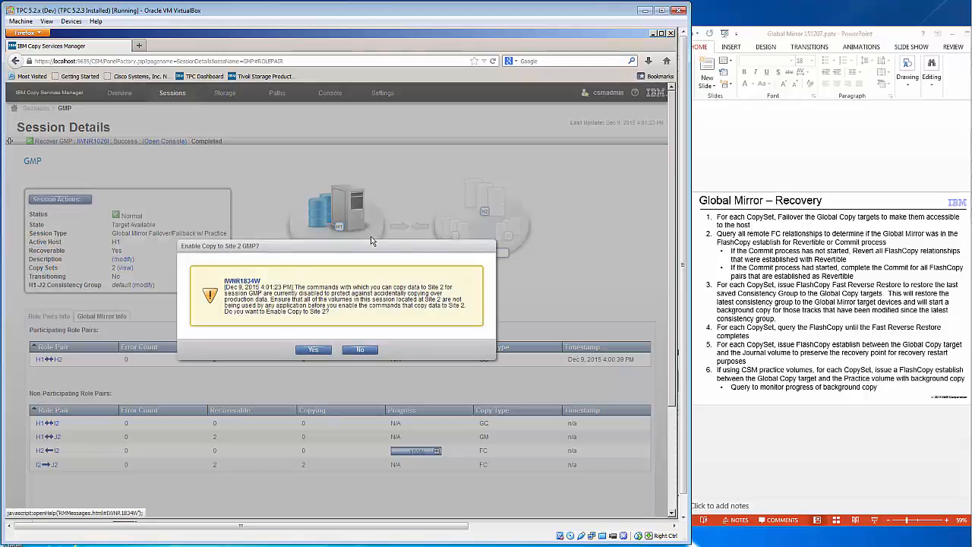
click(313, 349)
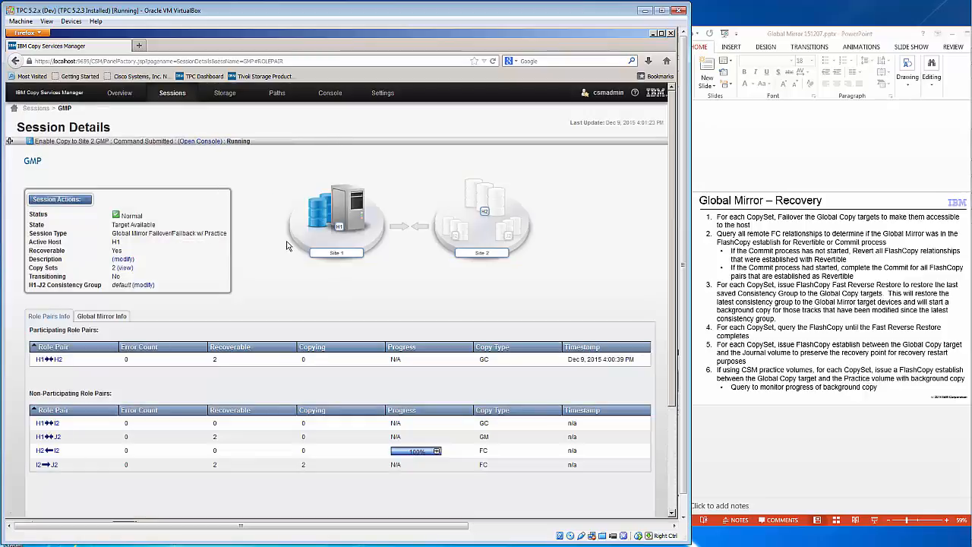
Start H1->H2 replication for the GMP session and confirm copying data from Site 1 to Site 2
click(61, 199)
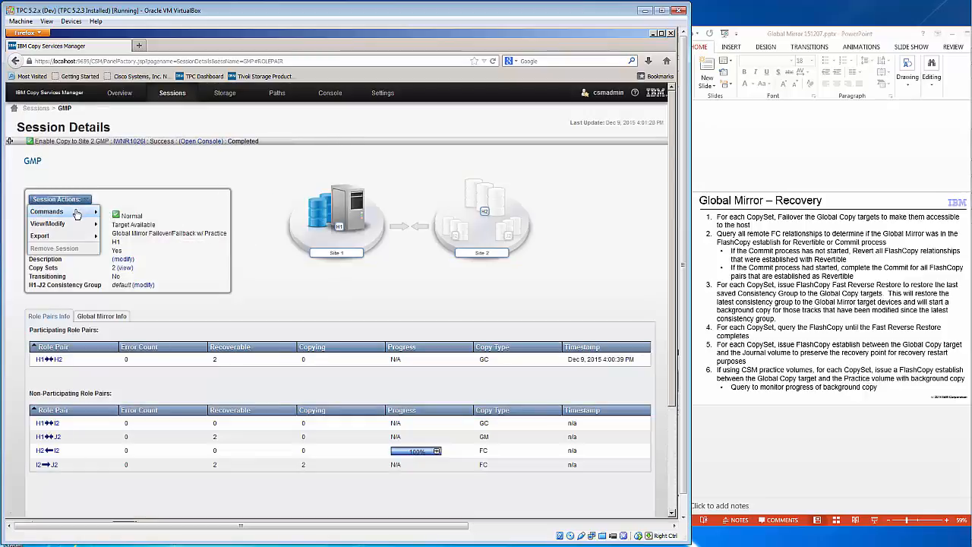
mouse_move(76, 211)
click(119, 225)
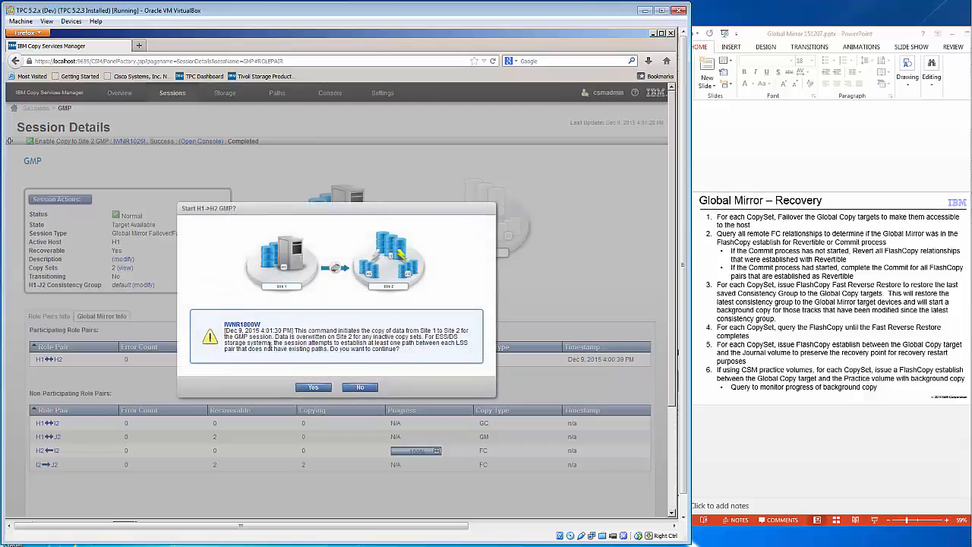
click(307, 390)
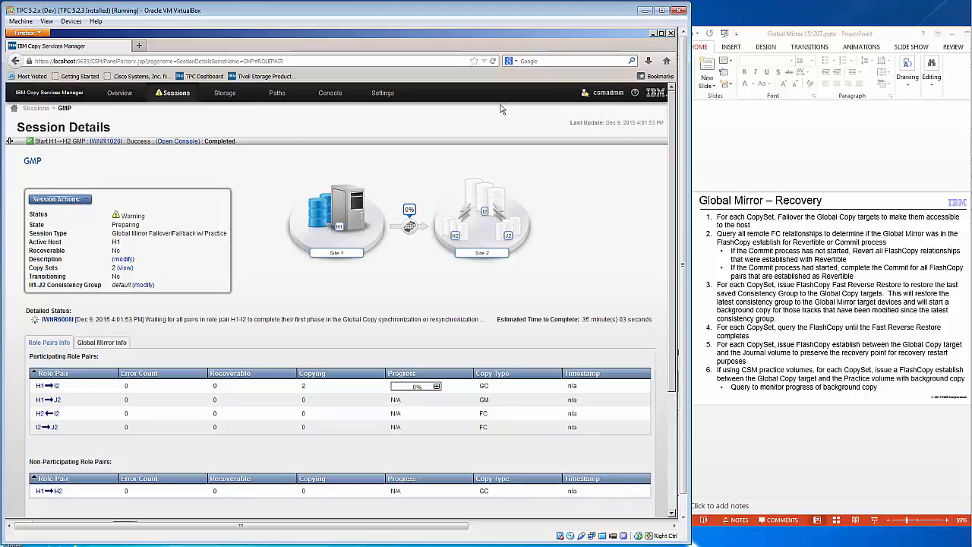
Refresh the GMP session details and review its Global Mirror information, returning to the role pair information
click(493, 61)
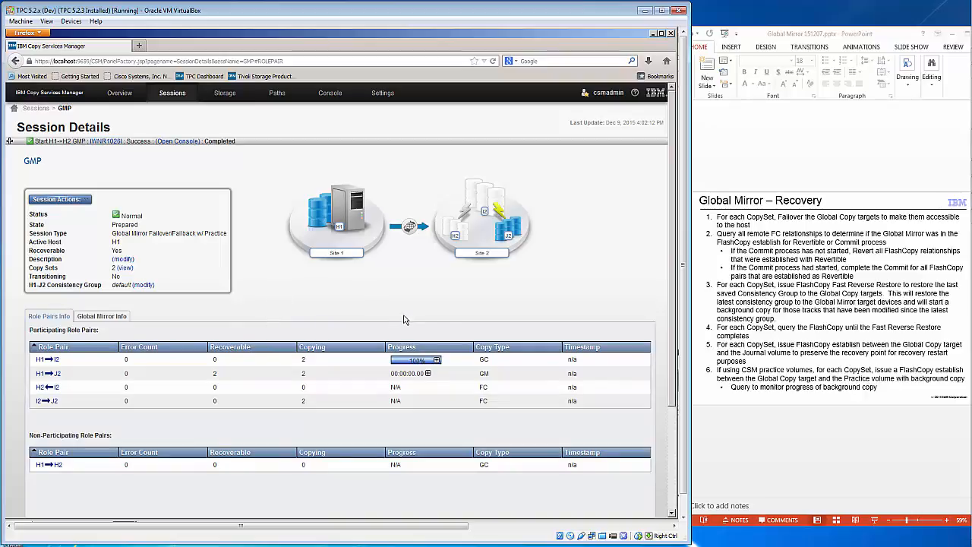
click(102, 316)
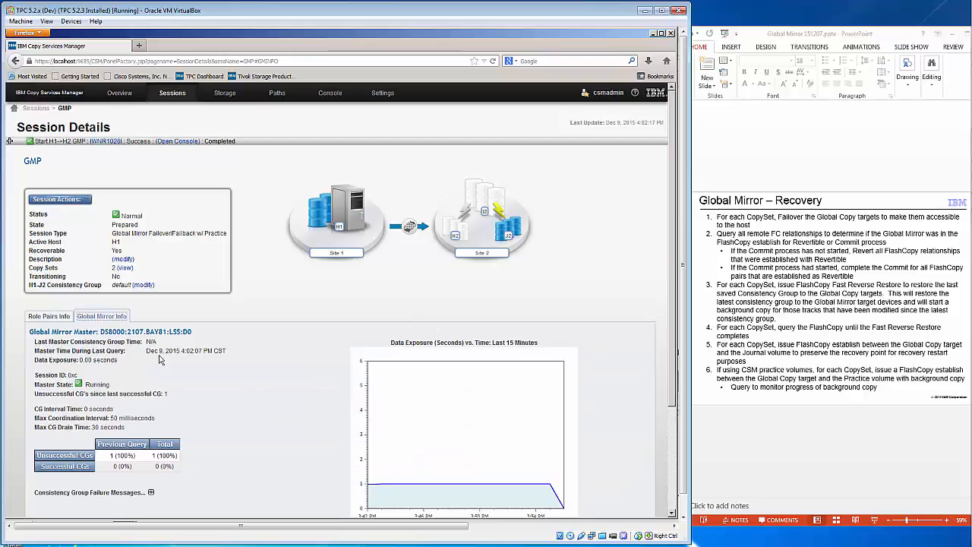
click(49, 318)
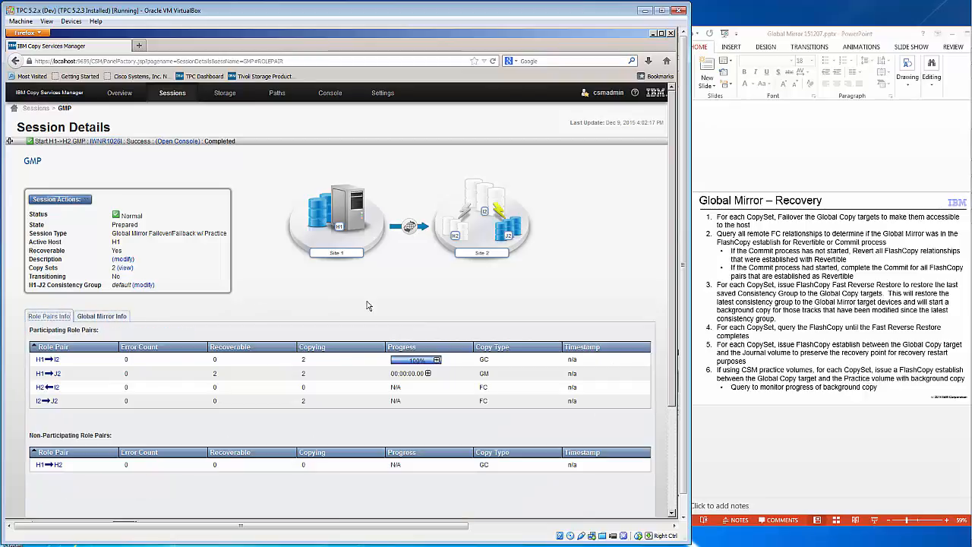